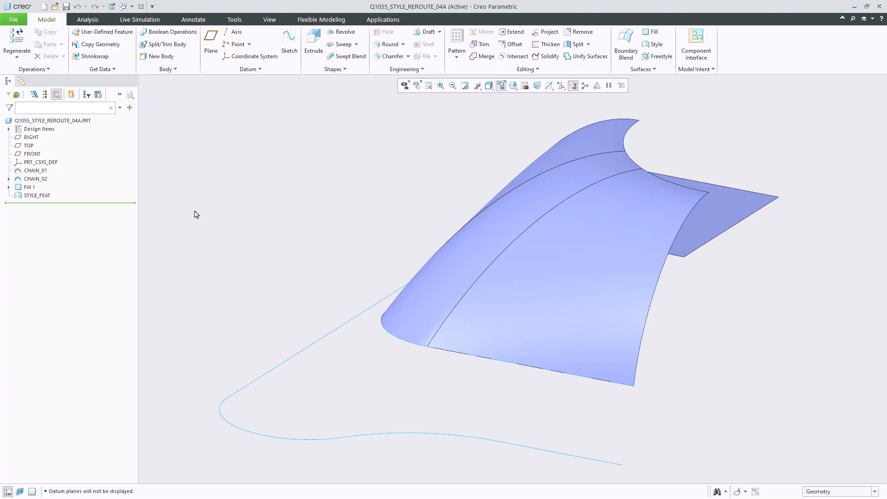
# Redefine STYLE_FEAT and replace references to the PLANAR_MAIN curve with the curved edge of Fill 1 for all child entities, with dynamic preview enabled
pyautogui.click(50, 196)
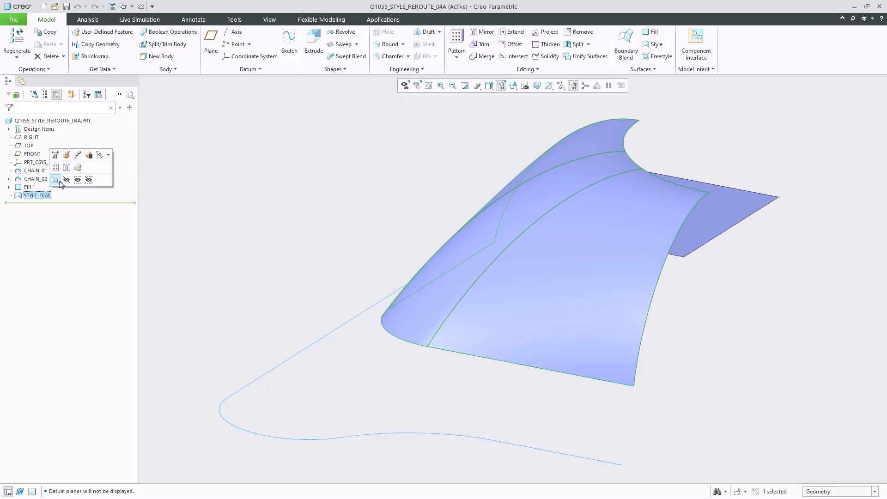
pyautogui.click(67, 155)
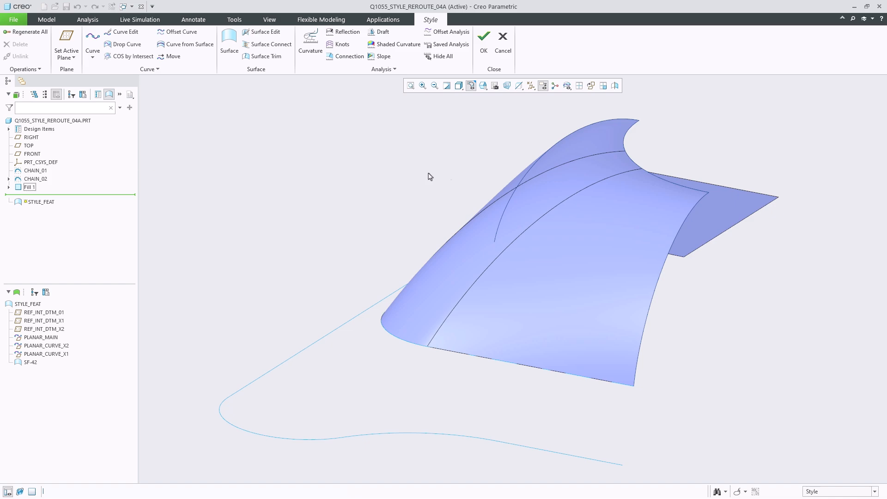
pyautogui.click(679, 189)
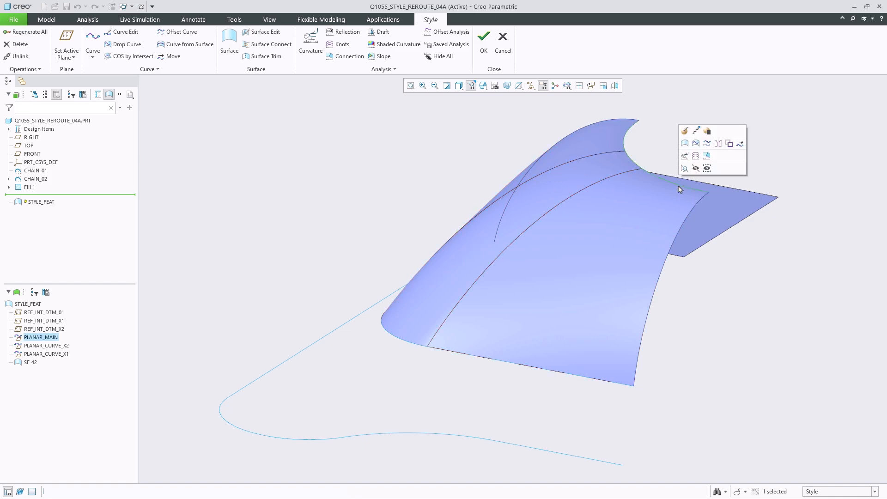
pyautogui.click(39, 70)
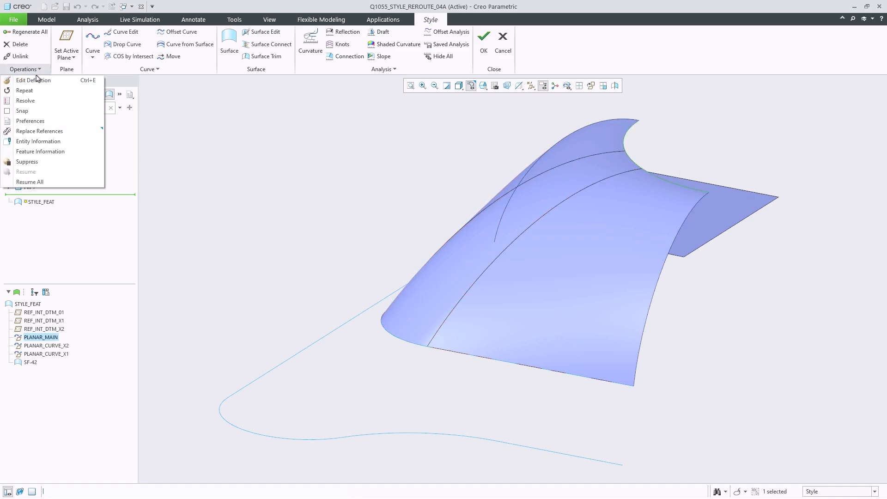
pyautogui.click(41, 133)
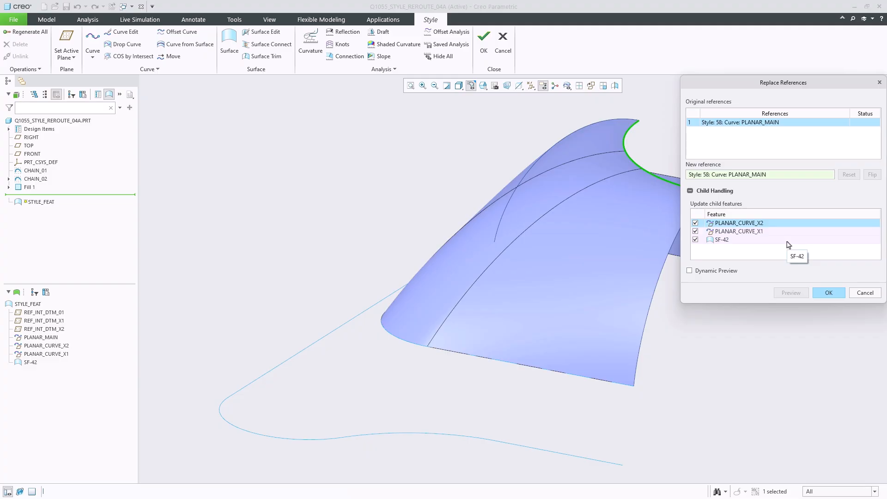
pyautogui.click(674, 256)
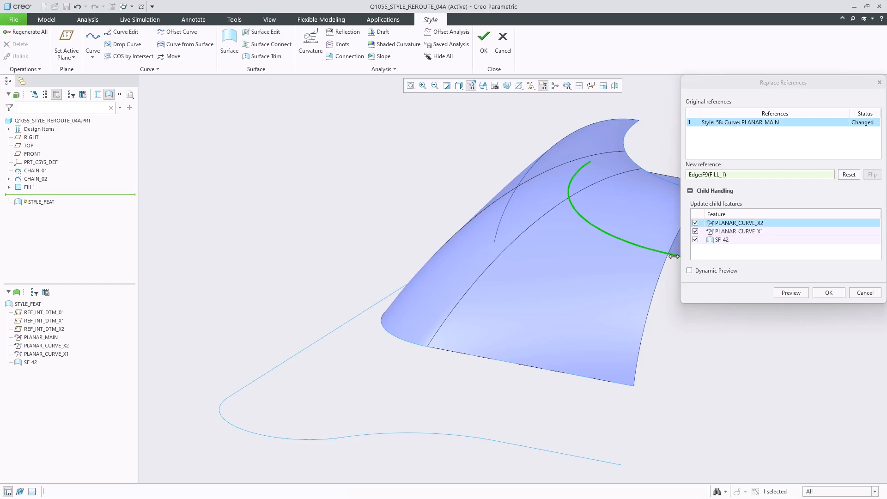
pyautogui.click(690, 271)
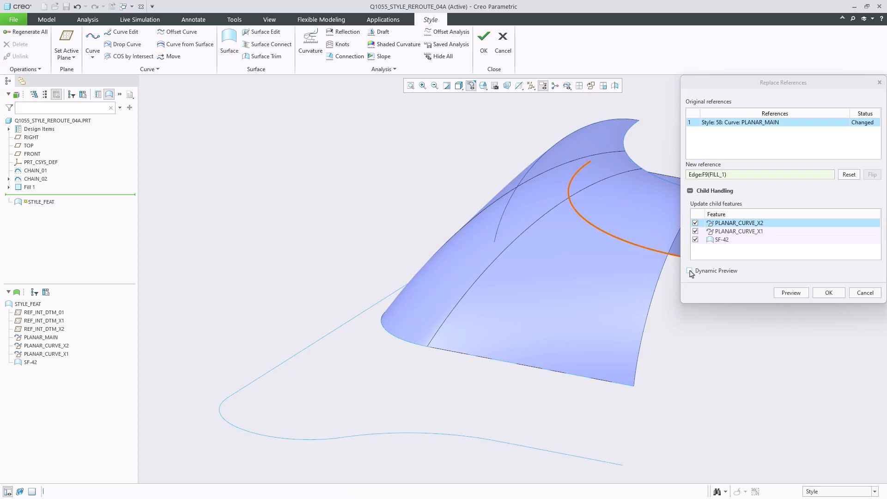
pyautogui.click(828, 293)
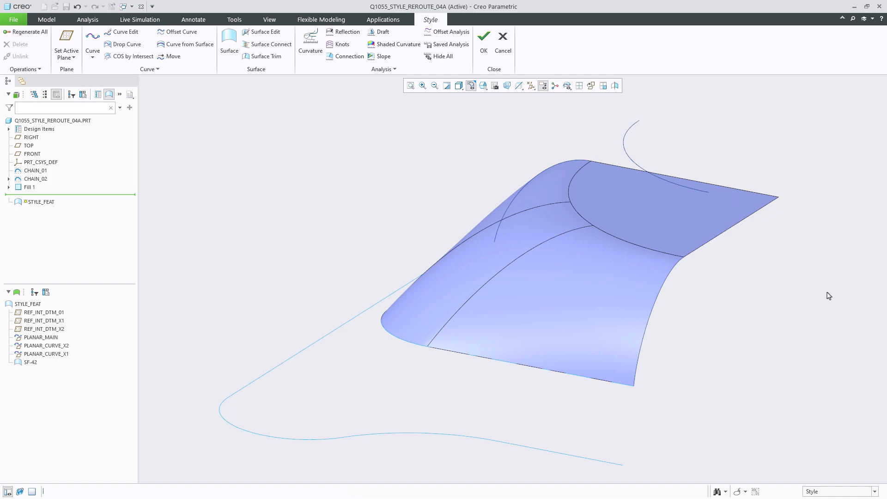
# Edit the references of PLANAR_CURVE_X2, PLANAR_CURVE_X1 and SF-42, rerouting PLANAR_CURVE_X1's point reference from CHAIN_01 to the straight side segment of CHAIN_02
pyautogui.moveTo(826, 285)
pyautogui.mouseDown()
pyautogui.moveTo(773, 158)
pyautogui.moveTo(496, 159)
pyautogui.moveTo(341, 316)
pyautogui.moveTo(495, 410)
pyautogui.moveTo(736, 352)
pyautogui.moveTo(829, 278)
pyautogui.mouseUp()
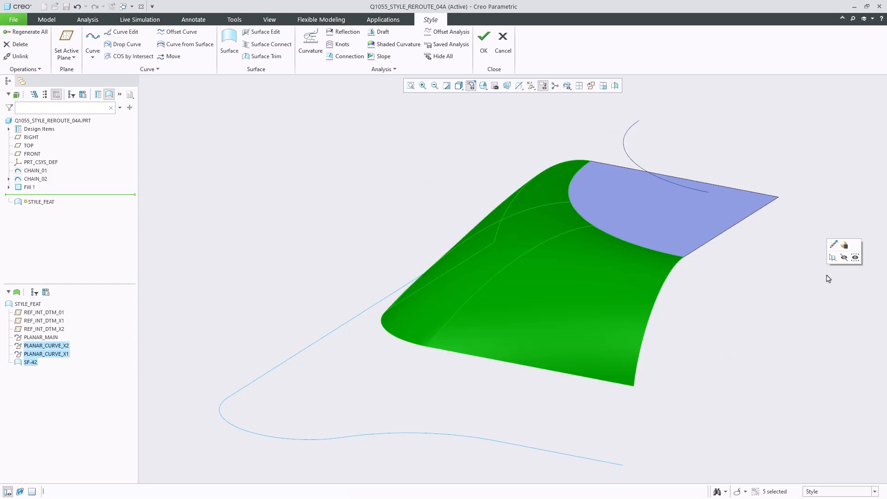
pyautogui.rightClick(61, 352)
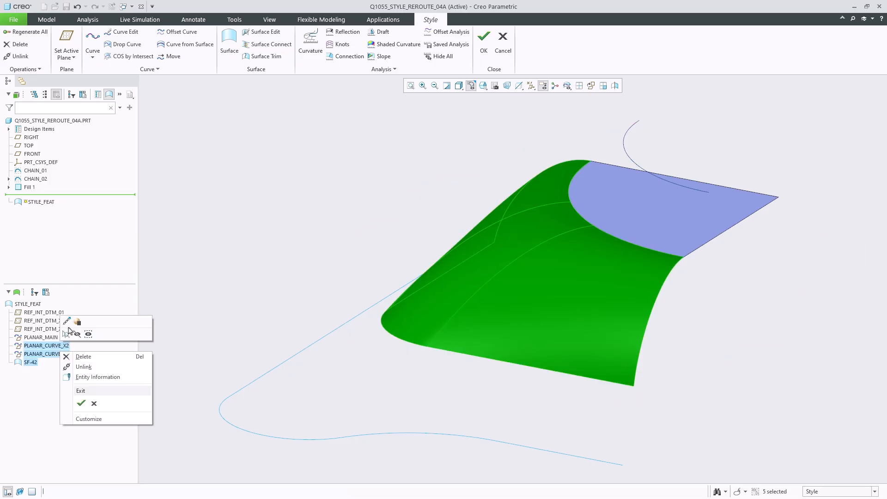
pyautogui.click(69, 328)
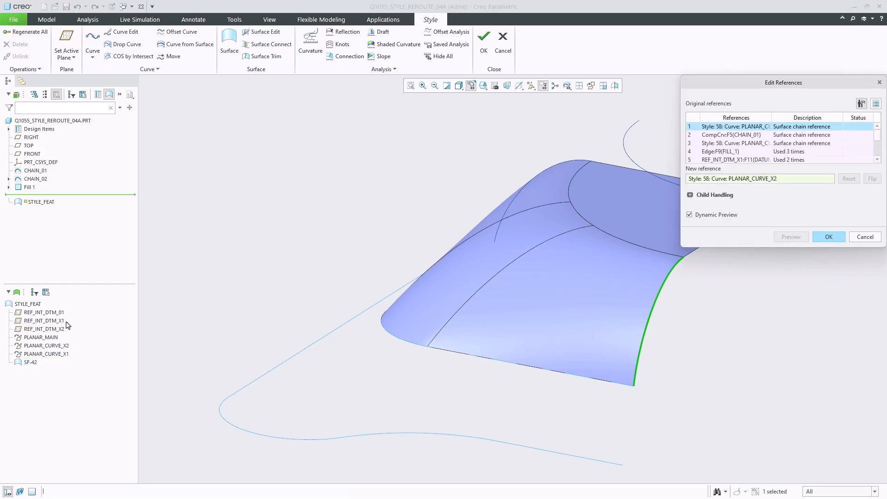
pyautogui.click(690, 195)
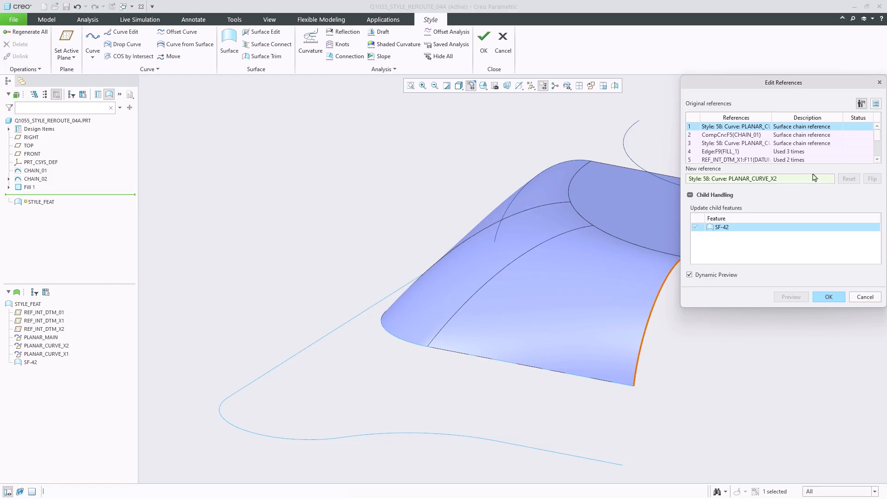
pyautogui.click(818, 144)
pyautogui.click(877, 160)
pyautogui.click(877, 159)
pyautogui.click(710, 152)
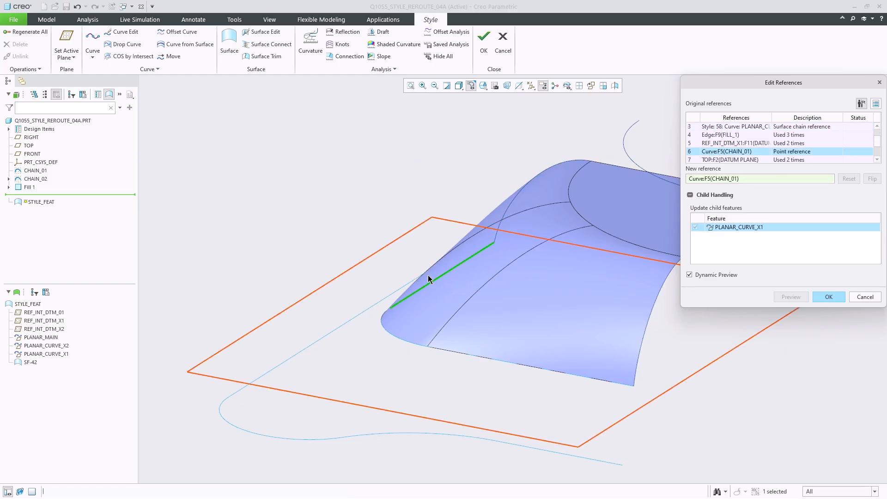
pyautogui.click(383, 303)
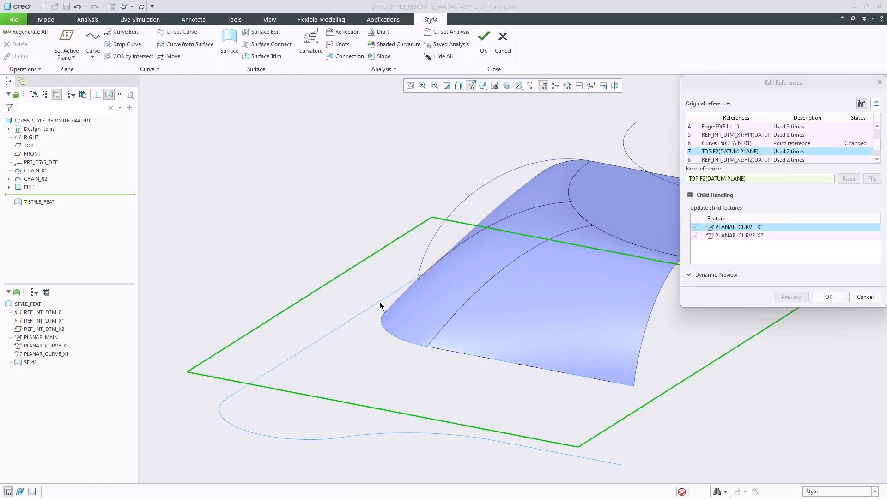
# Reroute PLANAR_CURVE_X2's point reference from CHAIN_01 to the straight front segment of CHAIN_02
pyautogui.click(877, 159)
pyautogui.click(877, 160)
pyautogui.click(743, 152)
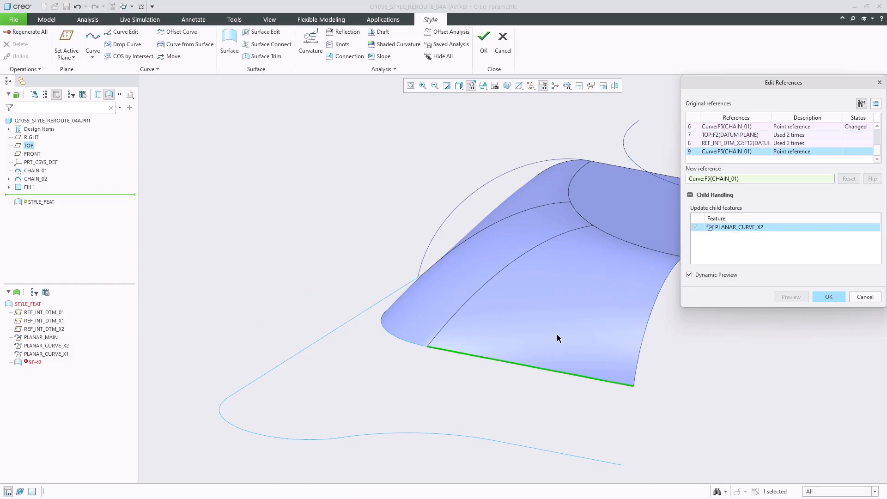
pyautogui.click(530, 452)
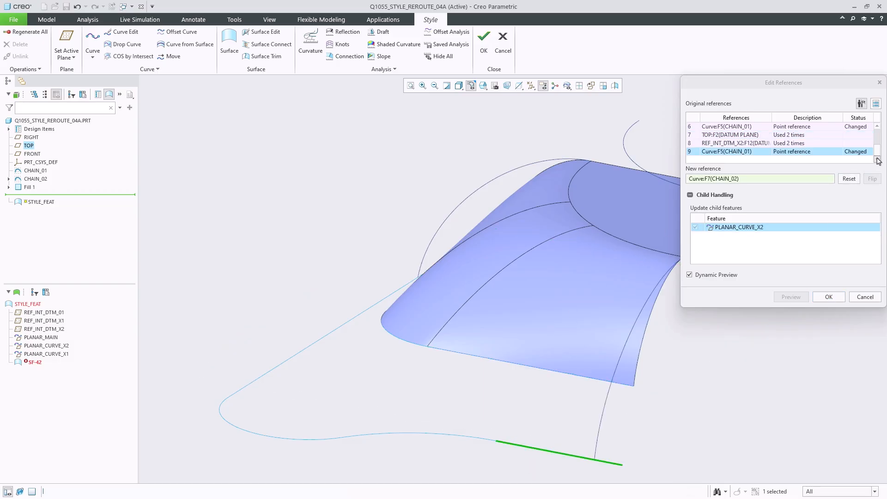
# Replace SF-42's CHAIN_01 surface chain reference with CHAIN_02, accept the reference edits and complete the style feature
pyautogui.moveTo(877, 157); pyautogui.dragTo(876, 131)
pyautogui.click(740, 136)
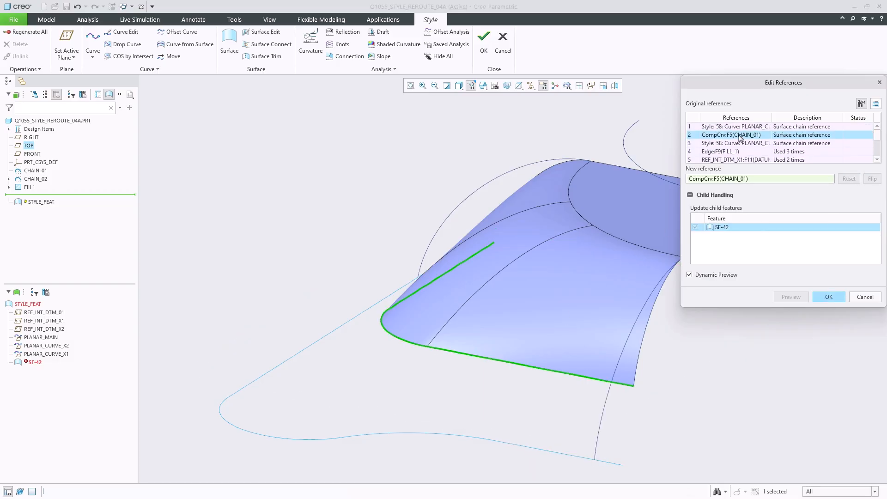
pyautogui.click(464, 436)
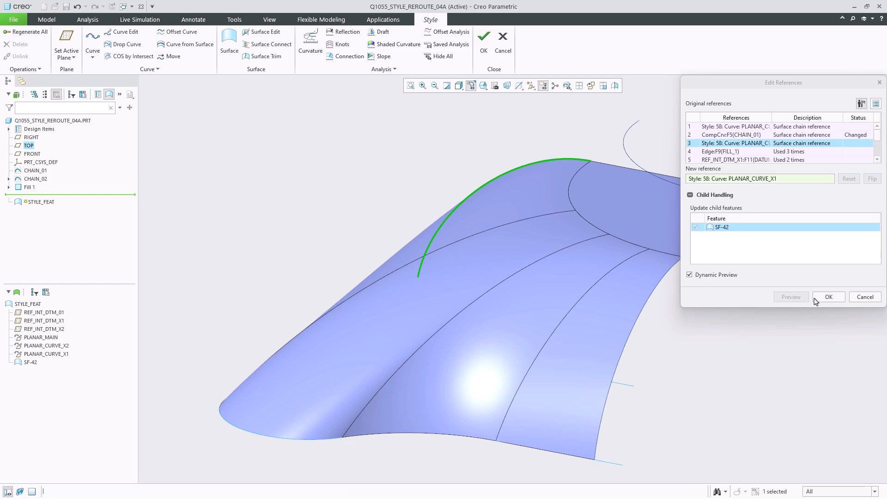
pyautogui.click(829, 297)
pyautogui.click(833, 297)
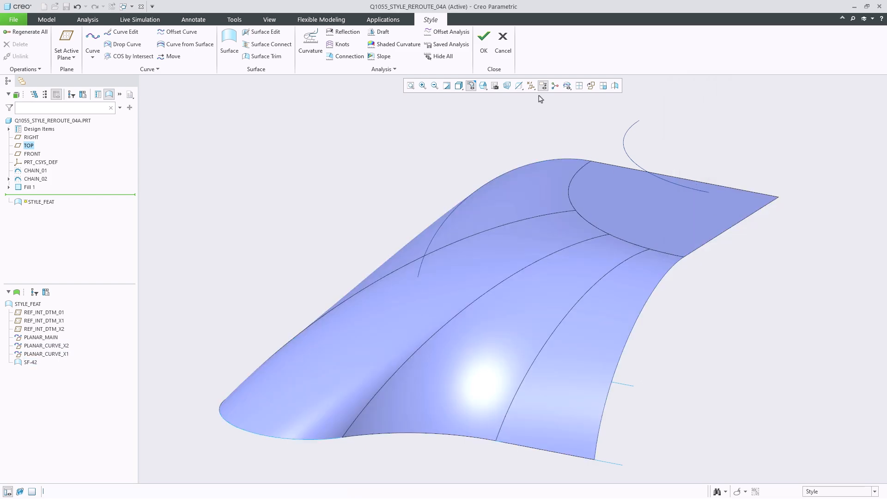
pyautogui.click(484, 44)
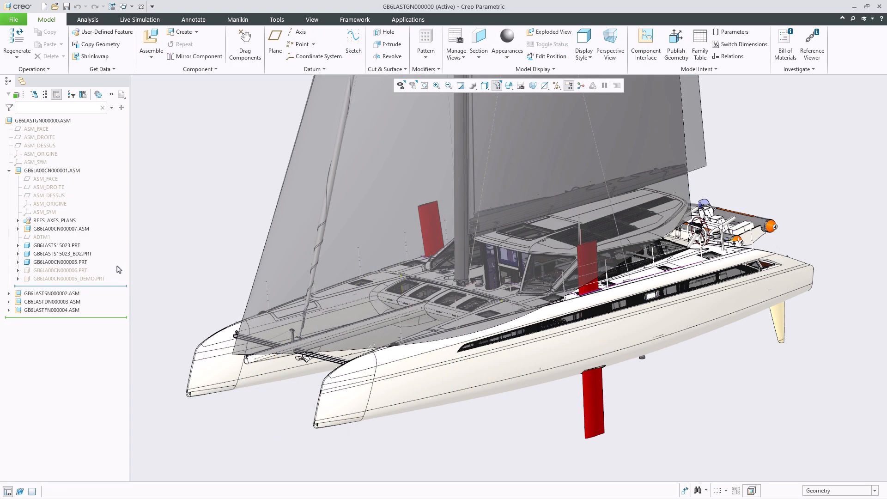
# Open GB6LA00CN000005_DEMO.PRT from the catamaran assembly and start redefining its Style 5 feature
pyautogui.rightClick(100, 279)
pyautogui.click(114, 251)
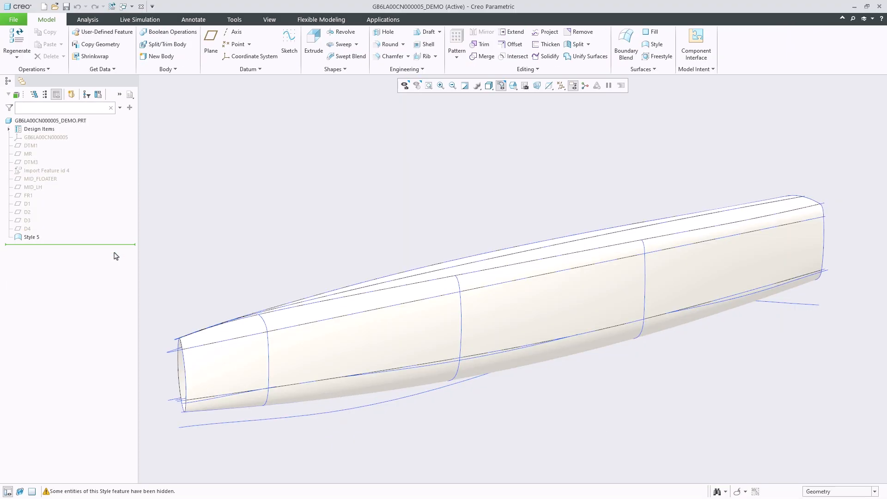
pyautogui.rightClick(37, 238)
pyautogui.click(43, 195)
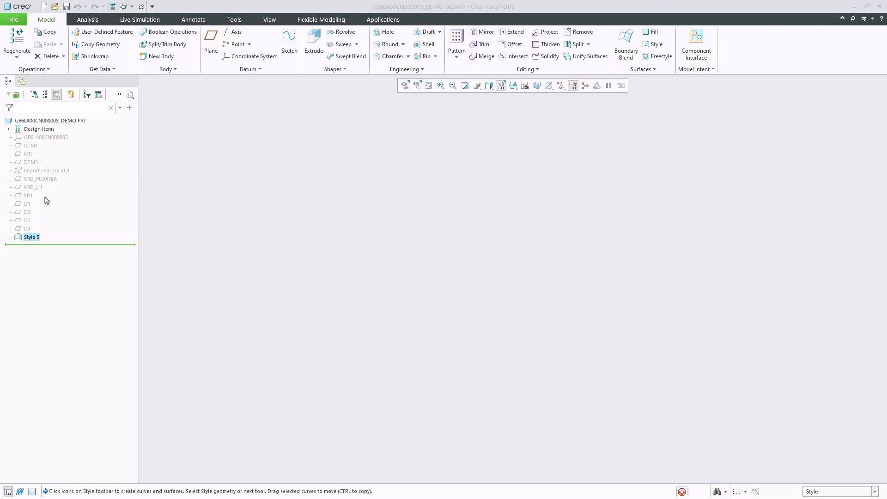
# Edit the references of the lower hull curves and surfaces, replacing curves CF-89 and CF-88 with the adjacent lengthwise curves
pyautogui.moveTo(133, 333)
pyautogui.mouseDown()
pyautogui.moveTo(133, 356)
pyautogui.moveTo(406, 333)
pyautogui.moveTo(831, 238)
pyautogui.moveTo(803, 338)
pyautogui.moveTo(384, 462)
pyautogui.moveTo(151, 462)
pyautogui.moveTo(169, 370)
pyautogui.mouseUp()
pyautogui.scroll(3, 133, 356)
pyautogui.keyDown('ctrl'); pyautogui.click(198, 374); pyautogui.keyUp('ctrl')
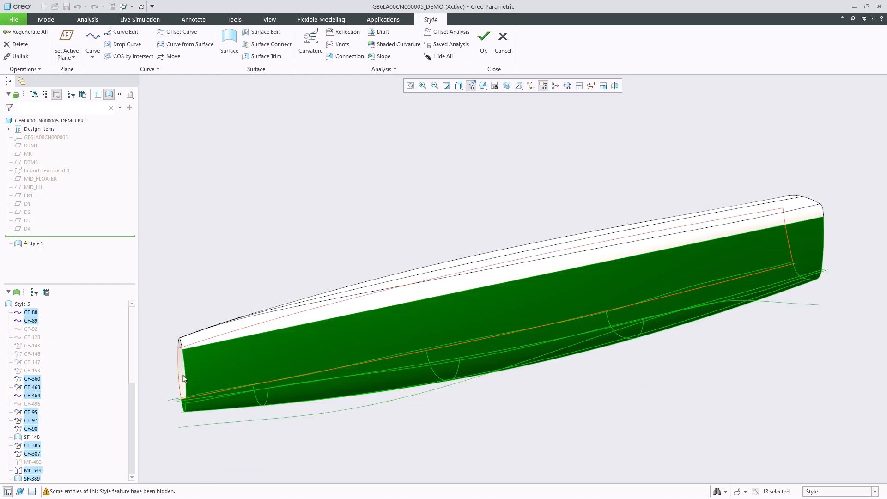
pyautogui.click(190, 345)
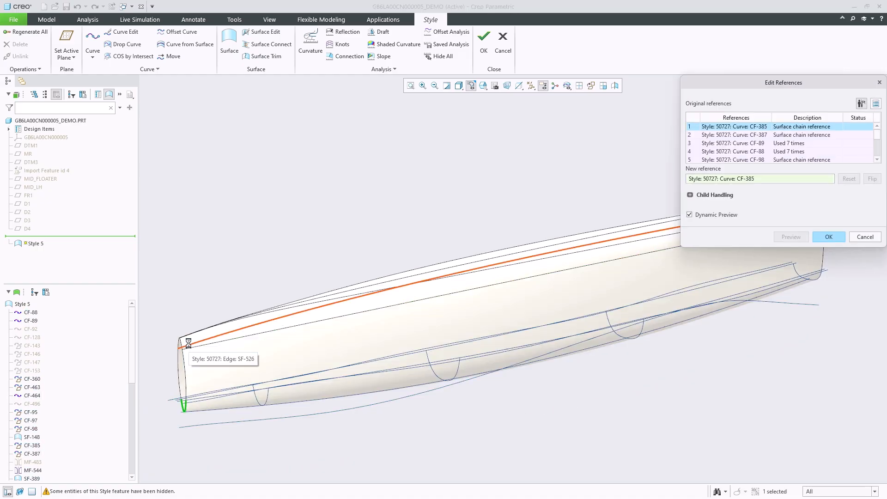
pyautogui.click(739, 143)
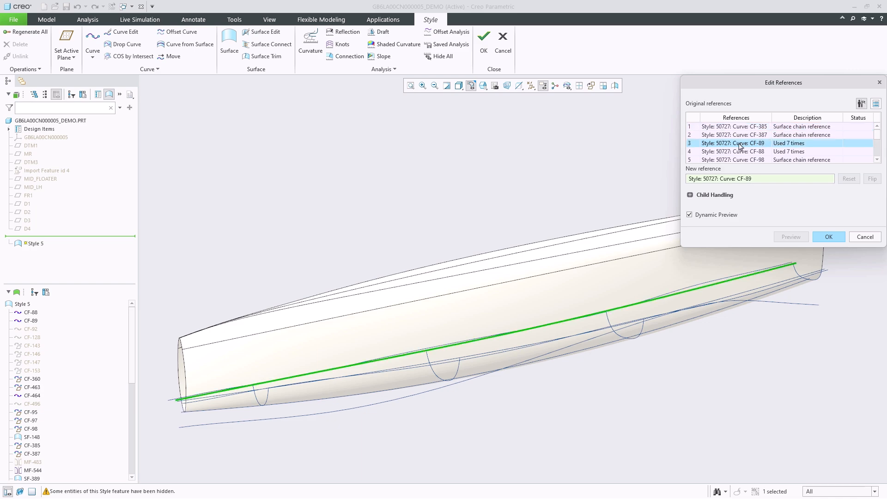
pyautogui.click(168, 398)
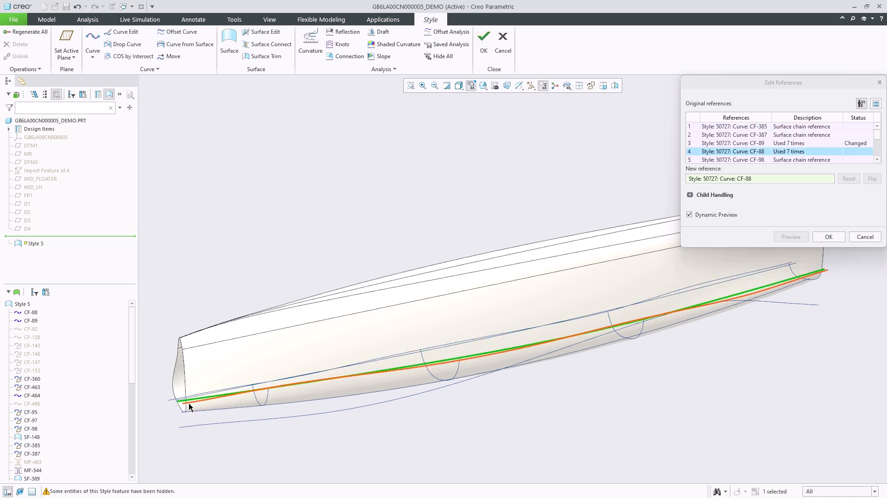
pyautogui.click(189, 406)
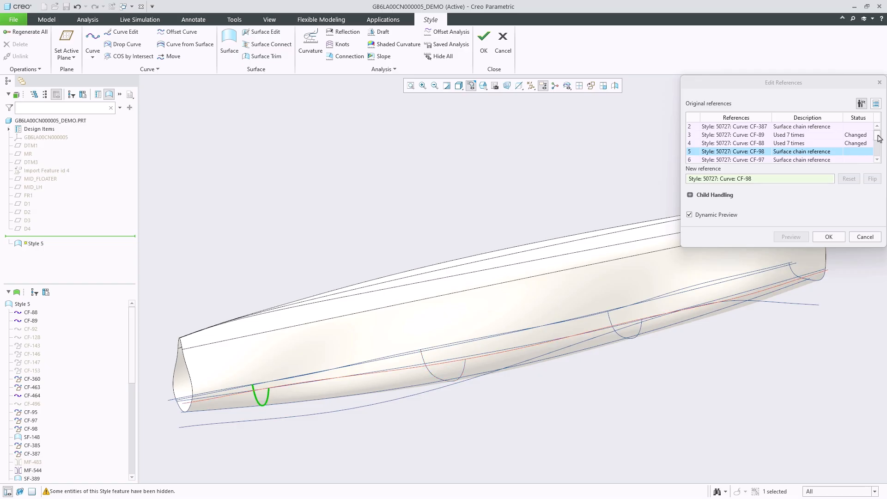
# Replace the CF-360 keel curve reference with the separate curve below the hull, accept the edits and complete Style 5
pyautogui.scroll(-2, 785, 143)
pyautogui.click(761, 128)
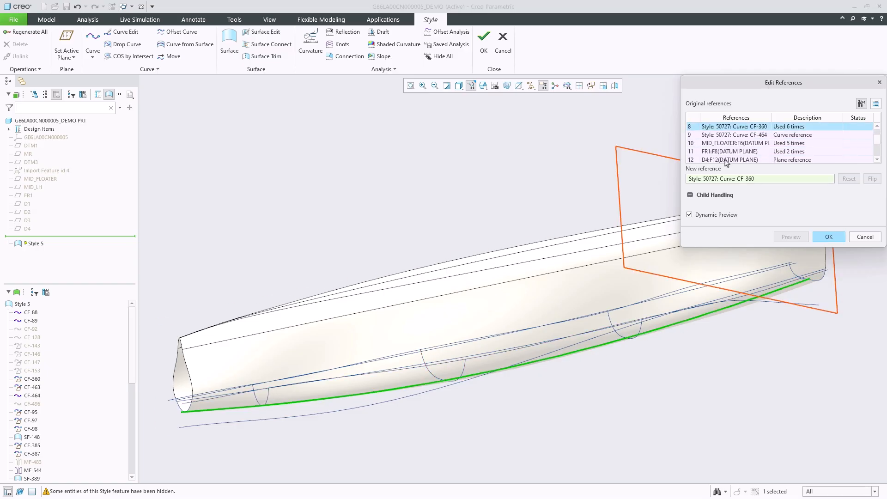
pyautogui.click(690, 194)
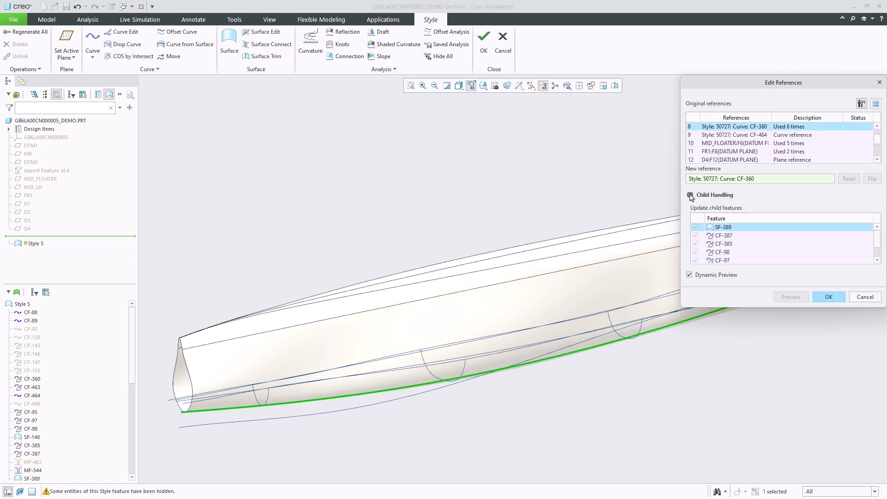
pyautogui.click(218, 425)
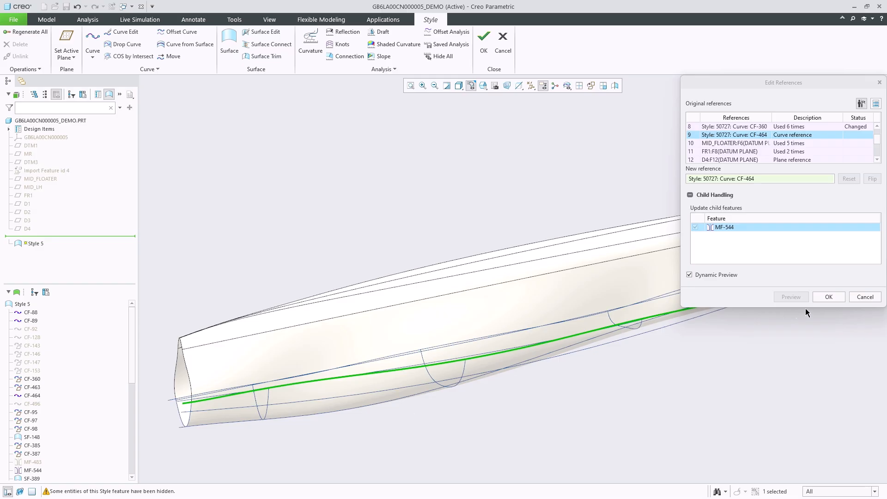
pyautogui.click(828, 298)
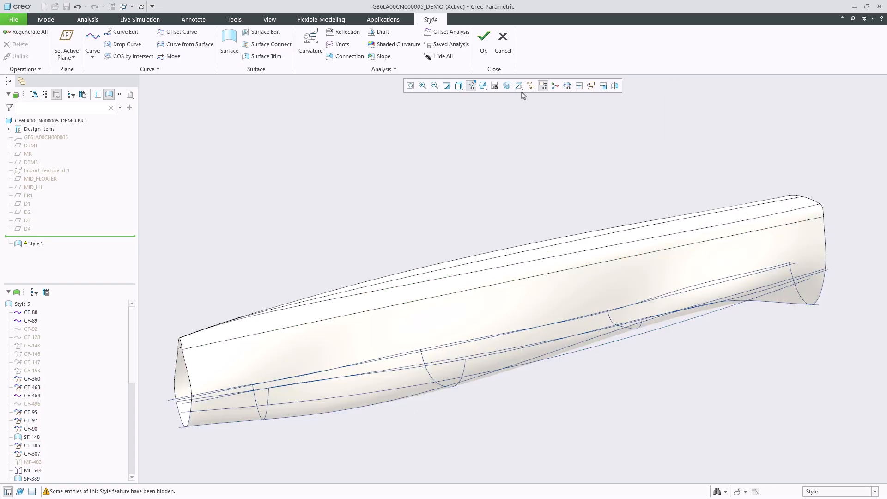
pyautogui.click(484, 46)
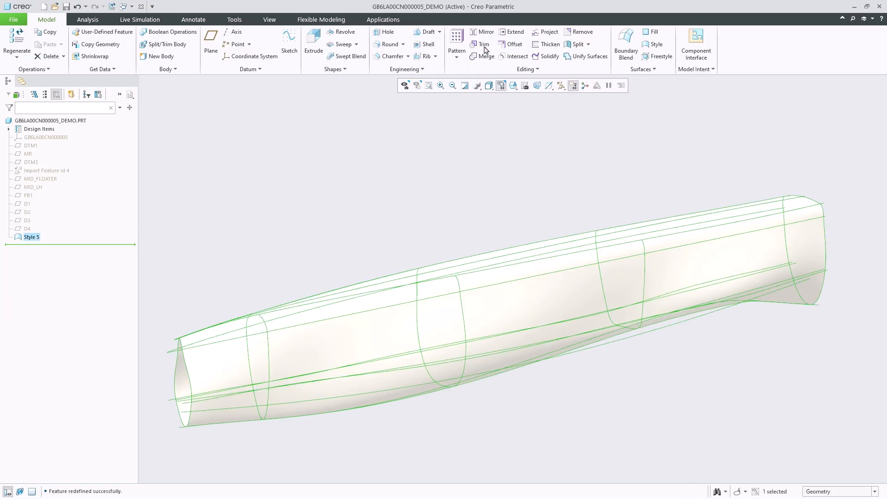
pyautogui.click(515, 151)
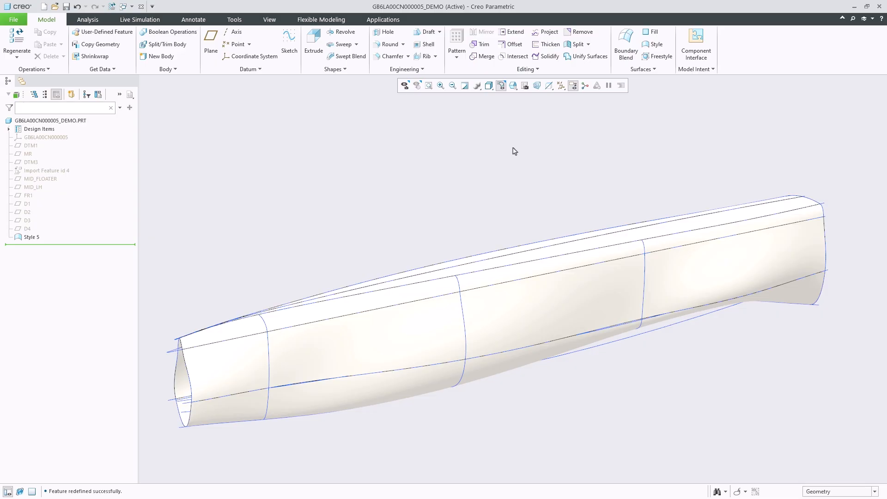